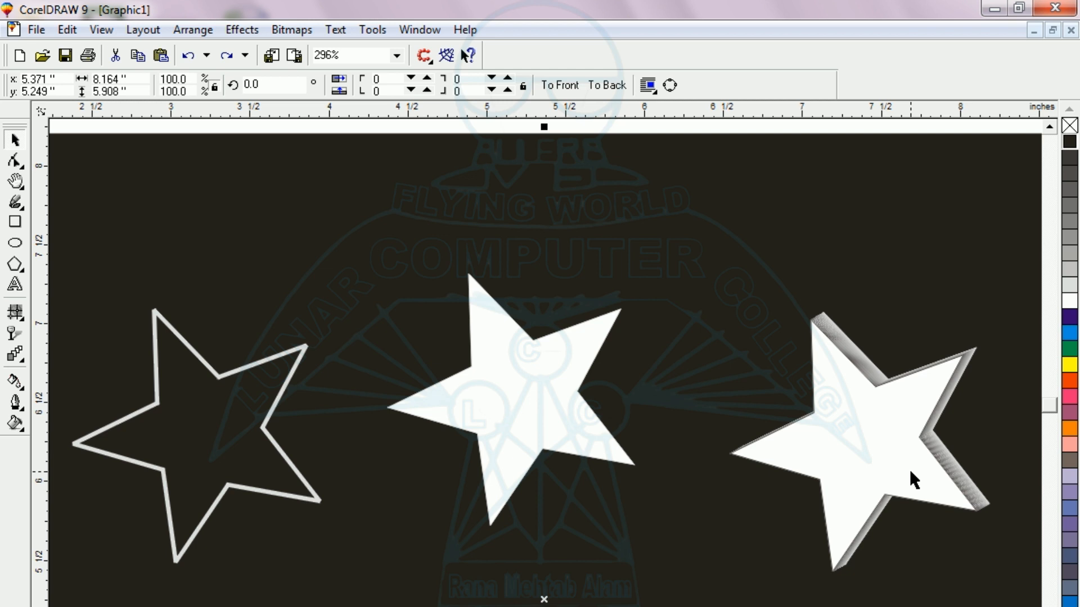
# Step: Delete the outlined star, the solid white star and the 3D blended star from the black background
pyautogui.click(204, 441)
pyautogui.press('Delete')
pyautogui.click(581, 413)
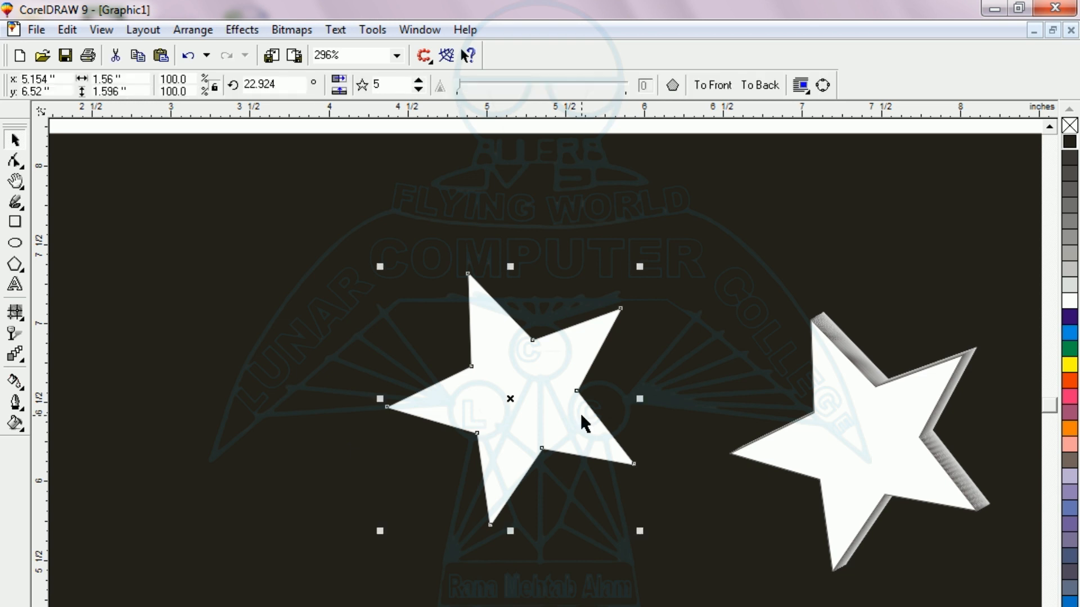
pyautogui.press('Delete')
pyautogui.click(827, 439)
pyautogui.press('Delete')
pyautogui.press('Delete')
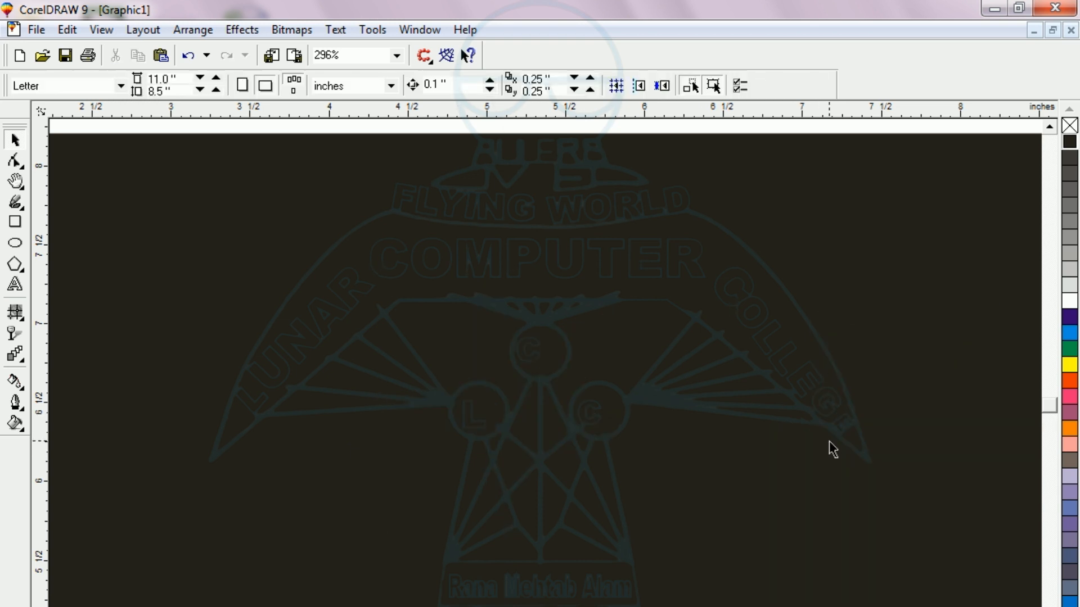
# Step: Delete the black background rectangle to leave the page empty
pyautogui.scroll(-3, 182, 398)
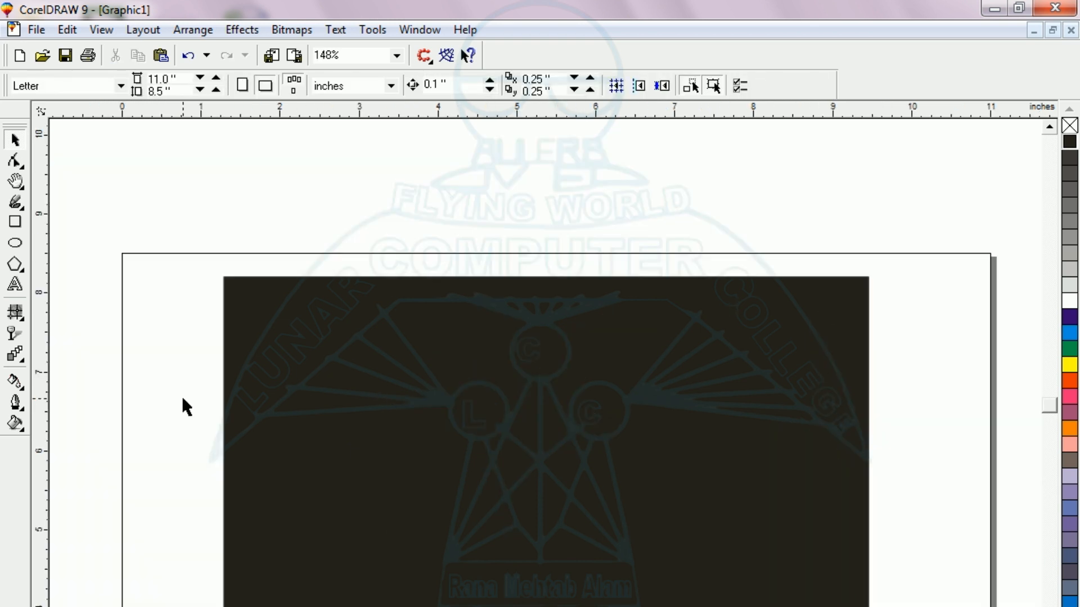
pyautogui.scroll(1, 181, 396)
pyautogui.click(270, 390)
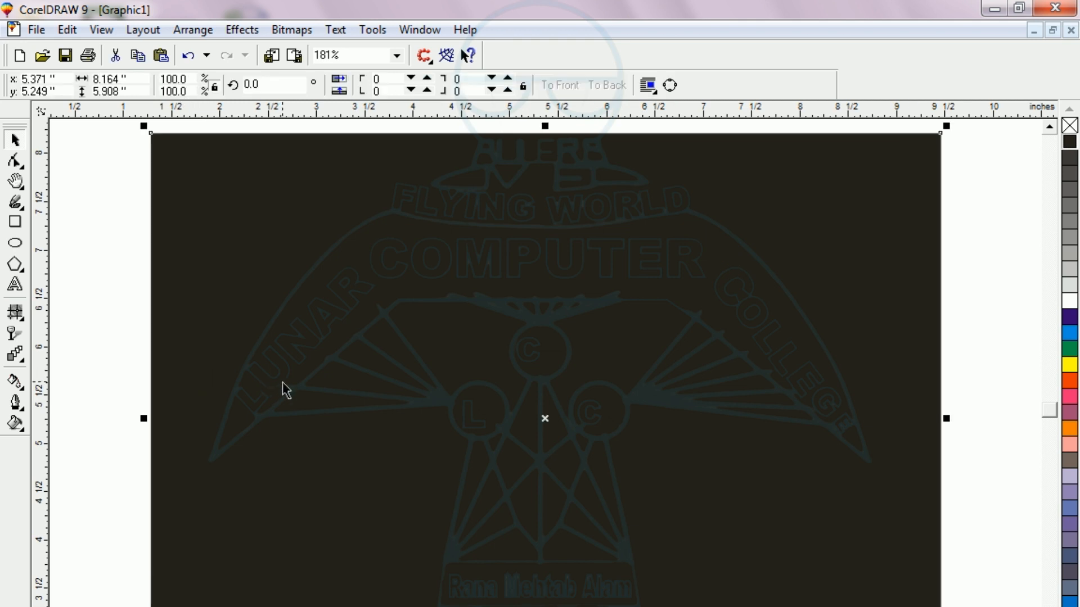
pyautogui.press('Delete')
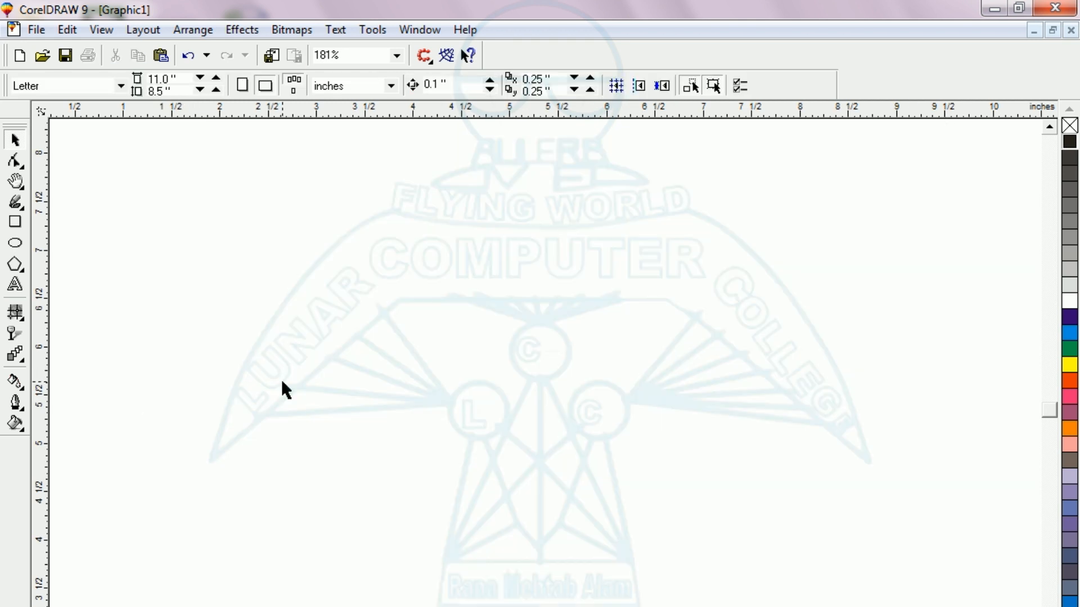
# Step: Draw a rectangle about 10.15 by 6.44 inches inside the page margins and fill it black
pyautogui.press('F3')
pyautogui.click(15, 222)
pyautogui.moveTo(306, 290); pyautogui.dragTo(795, 602)
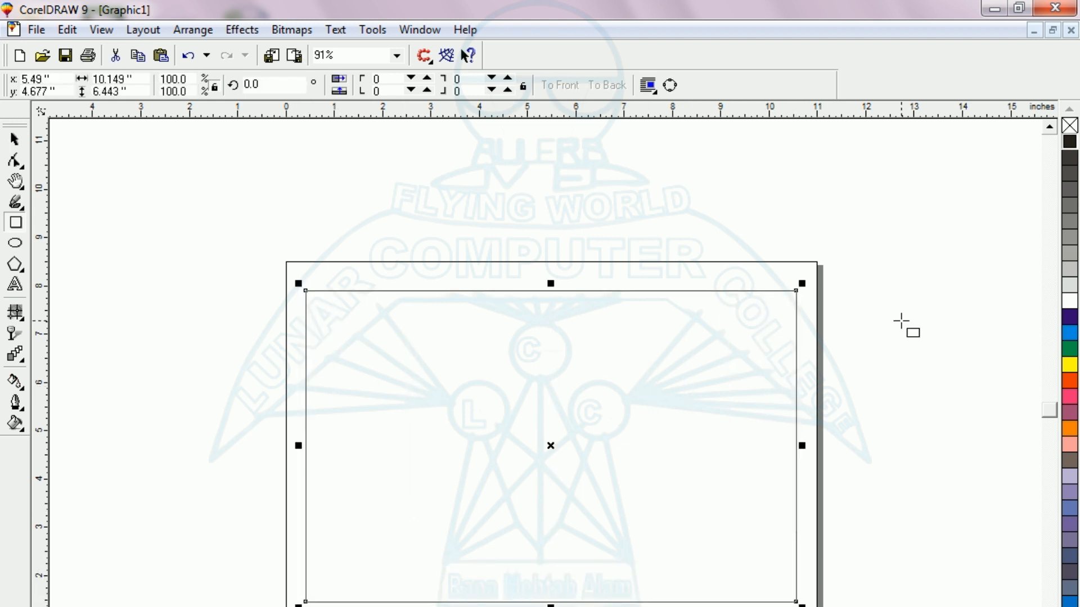
pyautogui.click(1070, 144)
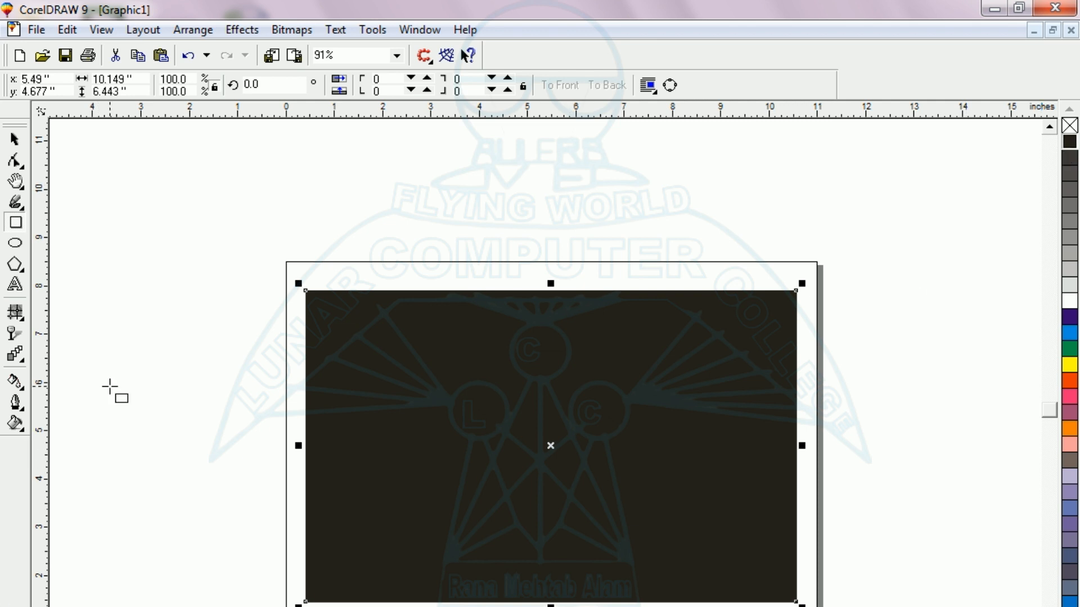
# Step: Draw a five-sided polygon about 2.43 by 2.31 inches in the rectangle's upper left area and give it a white outline
pyautogui.press('F4')
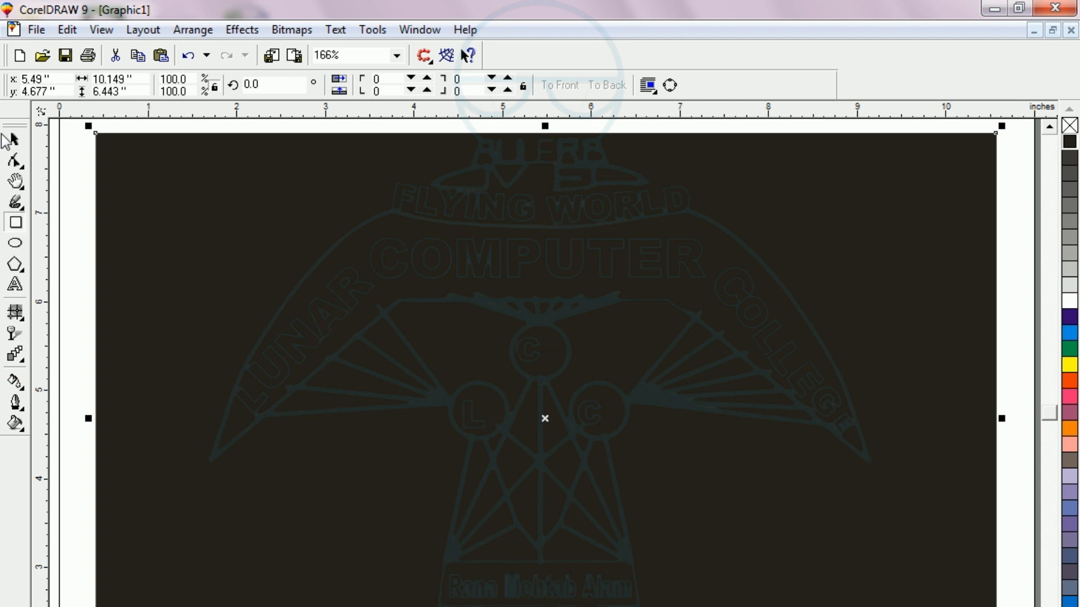
pyautogui.click(15, 265)
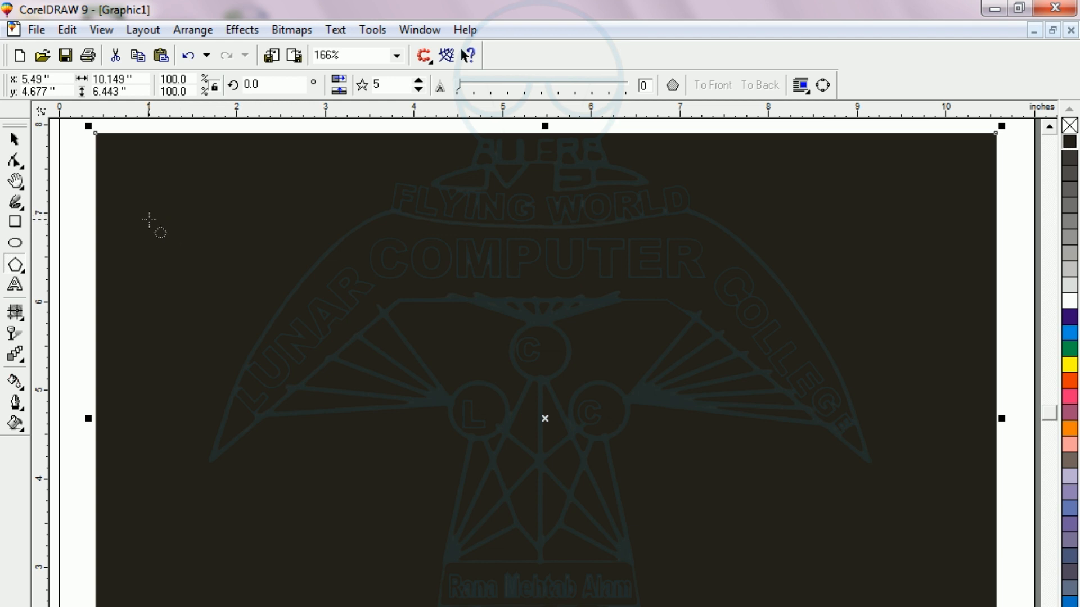
pyautogui.moveTo(163, 229); pyautogui.dragTo(389, 439)
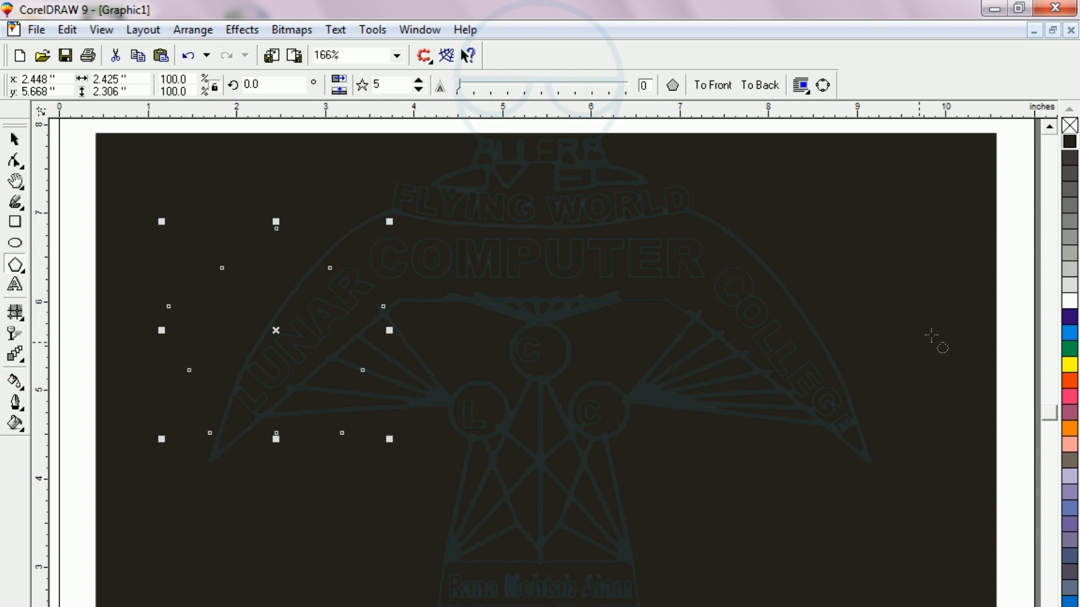
pyautogui.rightClick(1073, 304)
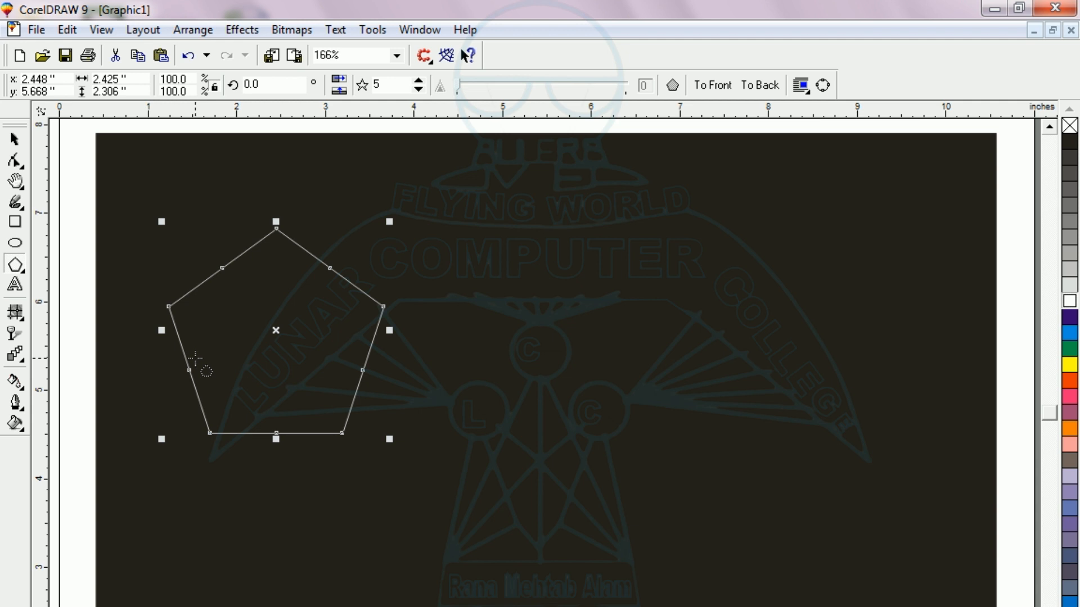
# Step: Set the pentagon's outline width to 0.023 inches
pyautogui.press('F12')
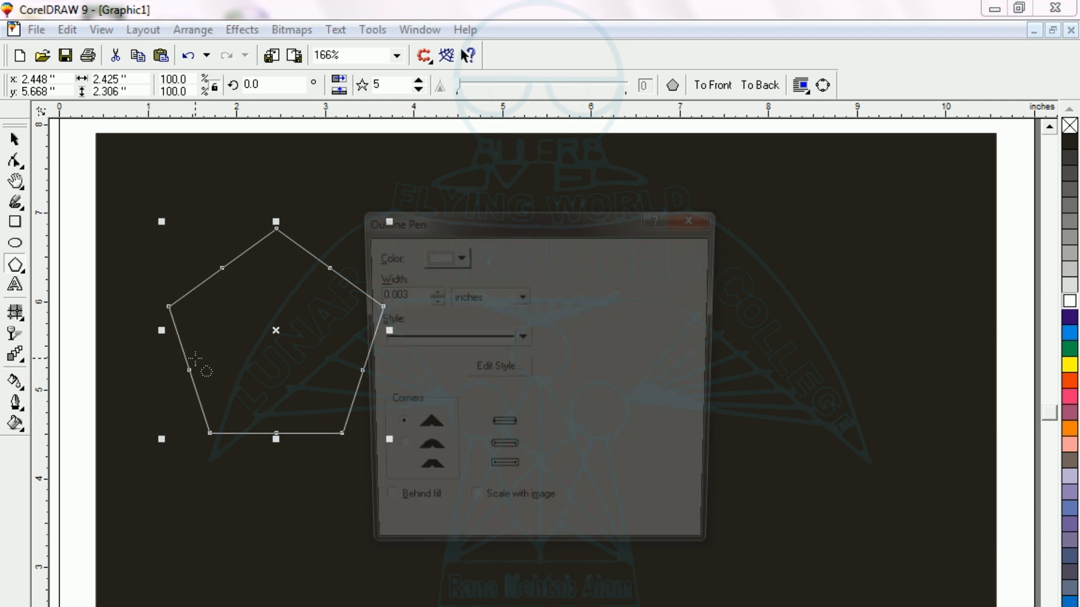
pyautogui.click(429, 291)
pyautogui.click(429, 292)
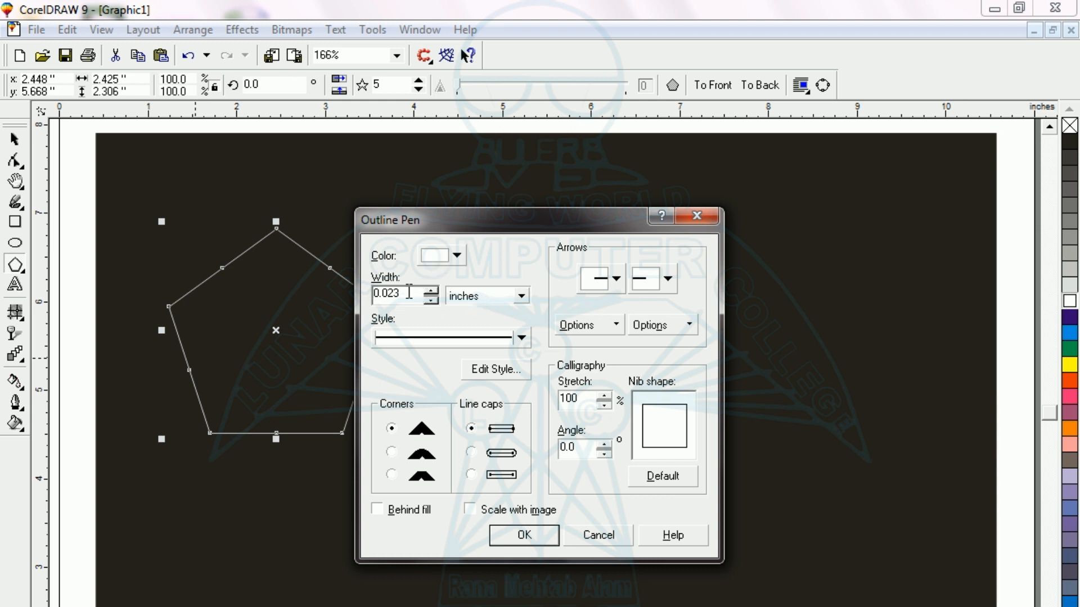
pyautogui.click(508, 536)
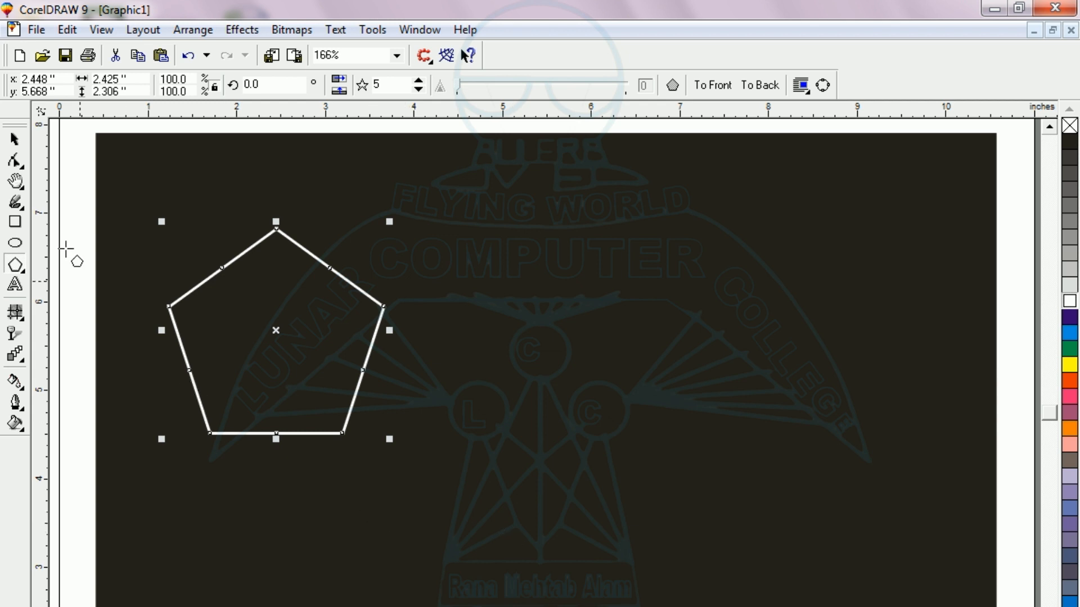
# Step: Reshape the pentagon into a five-pointed star by pulling the midpoint node of its upper left edge inward
pyautogui.click(11, 162)
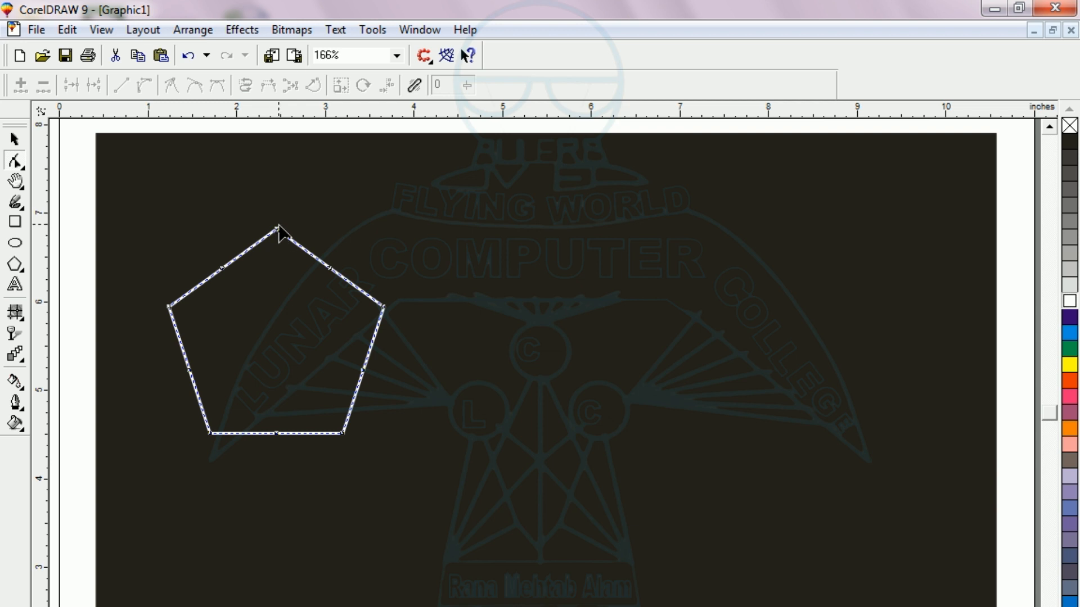
pyautogui.click(222, 269)
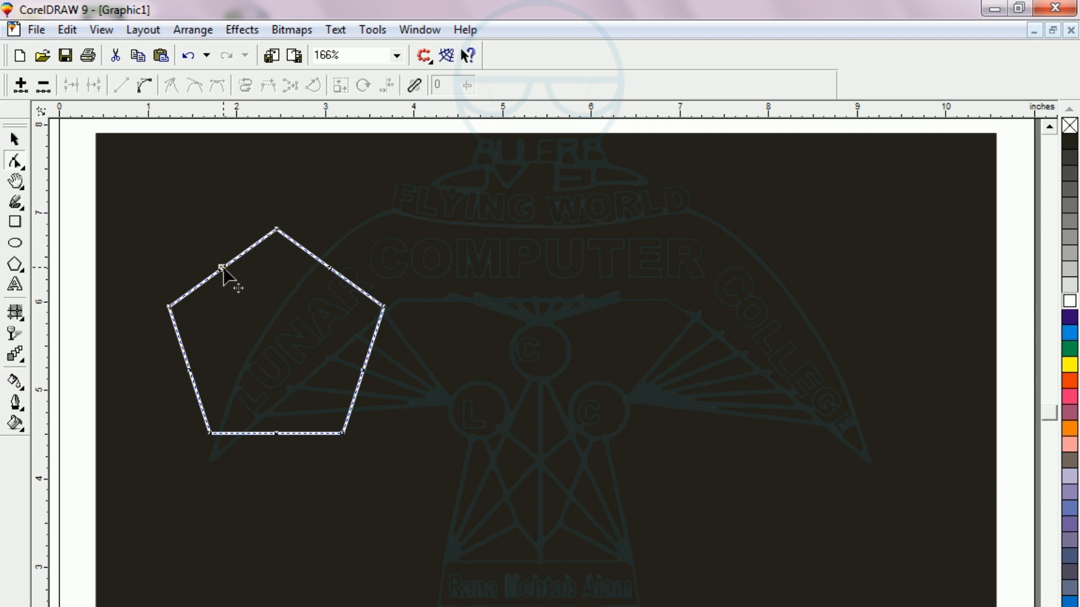
pyautogui.moveTo(222, 269); pyautogui.dragTo(250, 313)
pyautogui.click(15, 139)
pyautogui.click(137, 280)
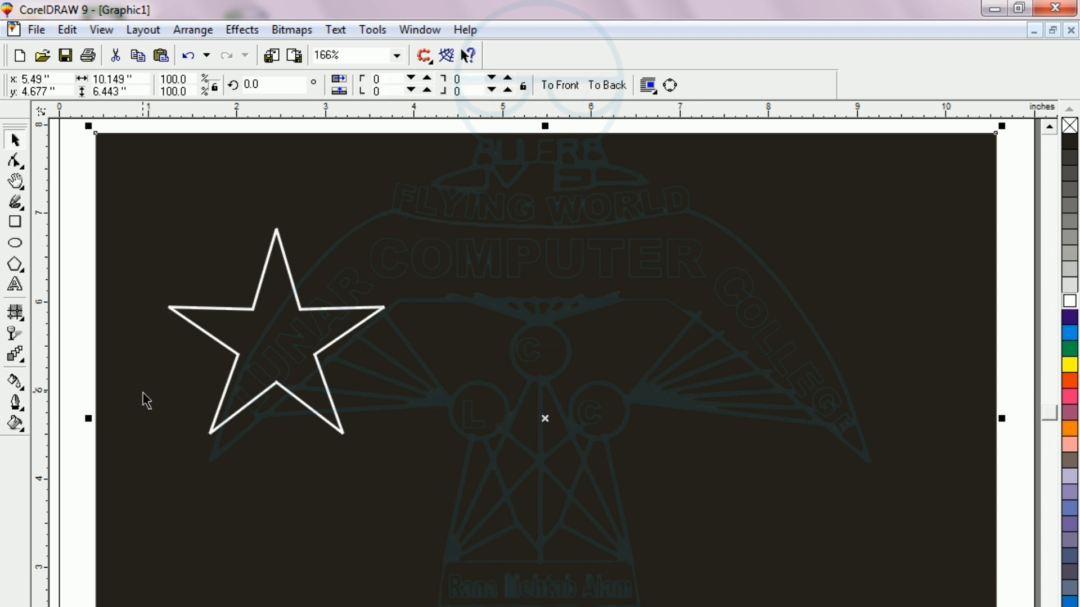
# Step: Duplicate the outlined star about 2.8 inches to its right and fill the copy white
pyautogui.click(243, 311)
pyautogui.click(251, 315)
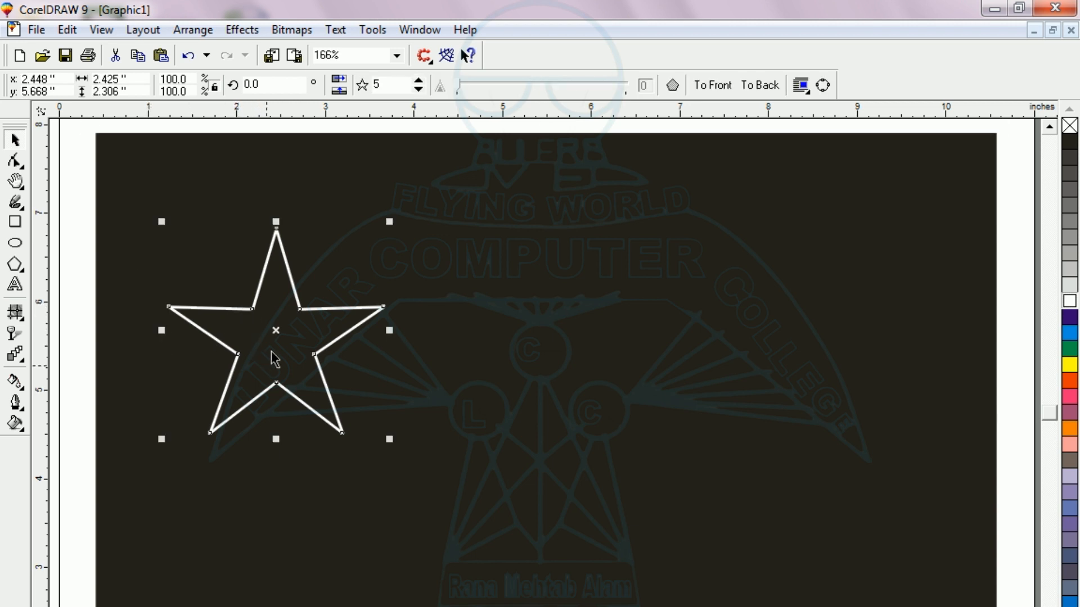
pyautogui.moveTo(278, 326); pyautogui.dragTo(529, 332)
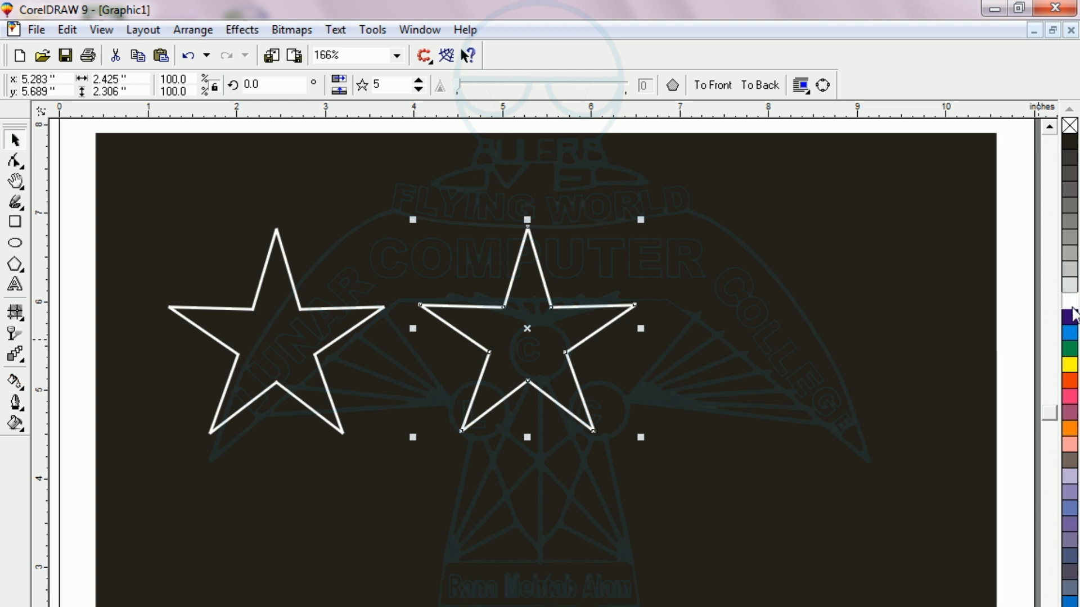
pyautogui.click(1073, 309)
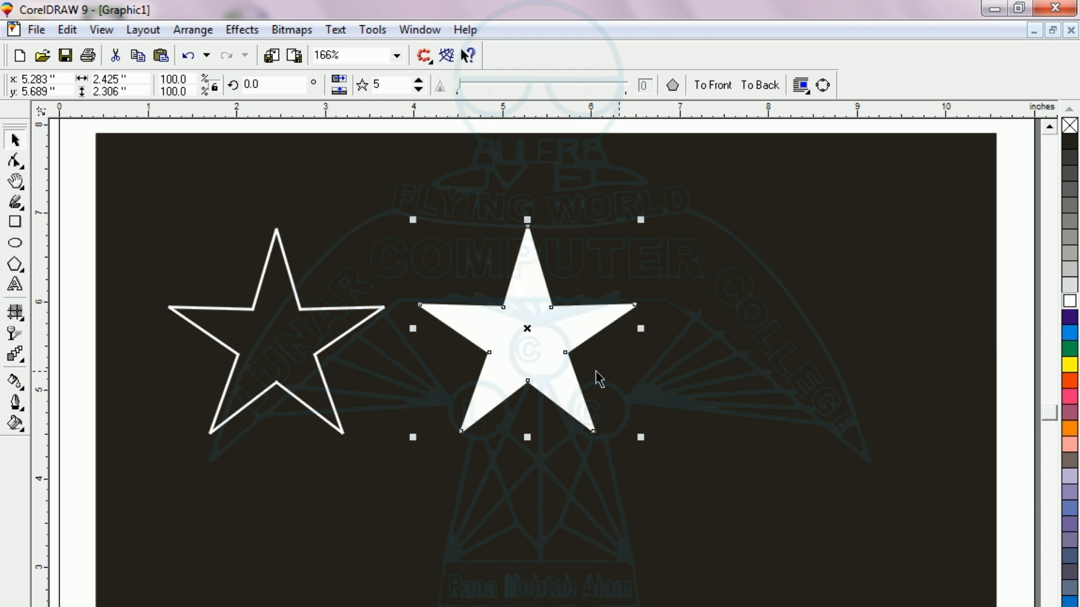
# Step: Duplicate the white star about 2.8 inches to its right and make the copy's fill and outline the lightest grey
pyautogui.moveTo(529, 333); pyautogui.dragTo(771, 329)
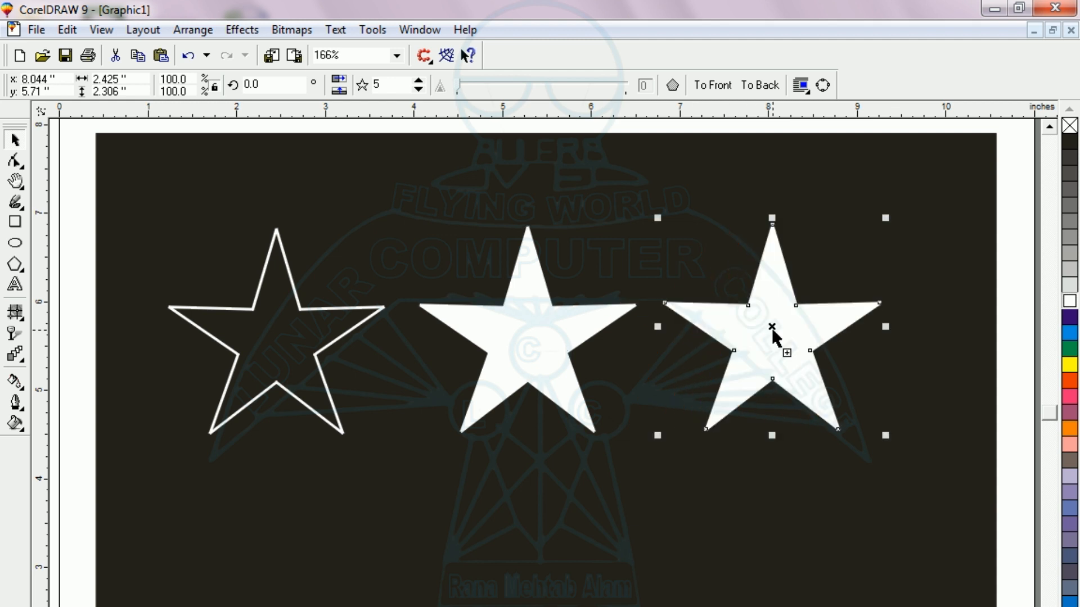
pyautogui.click(1071, 285)
pyautogui.rightClick(1073, 287)
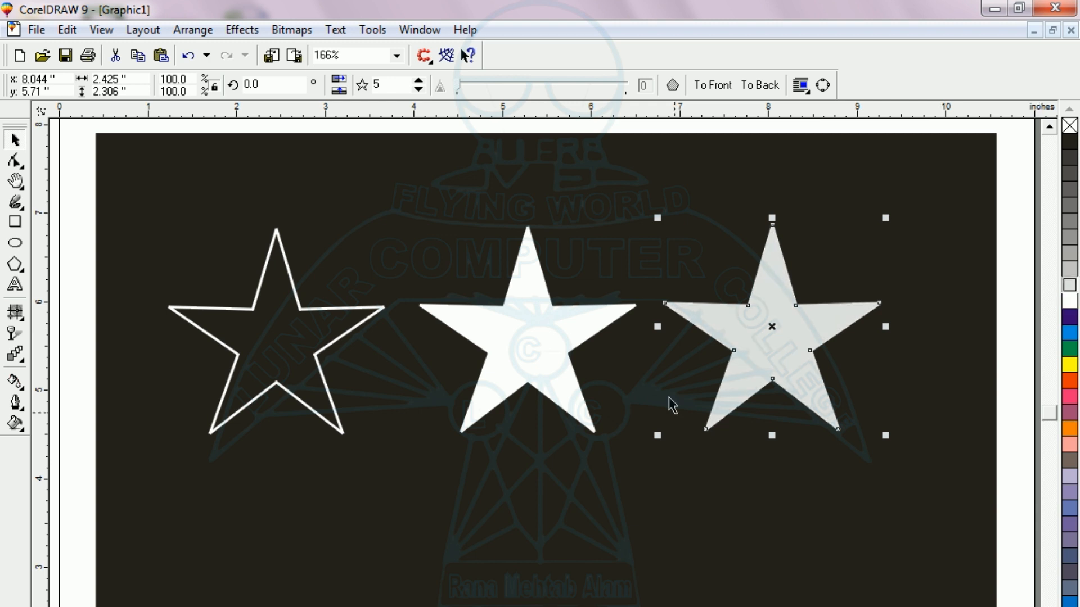
# Step: Duplicate the grey star, fill the copy white and offset it about 0.2 inches left and 0.1 inches up
pyautogui.moveTo(772, 330); pyautogui.dragTo(762, 329)
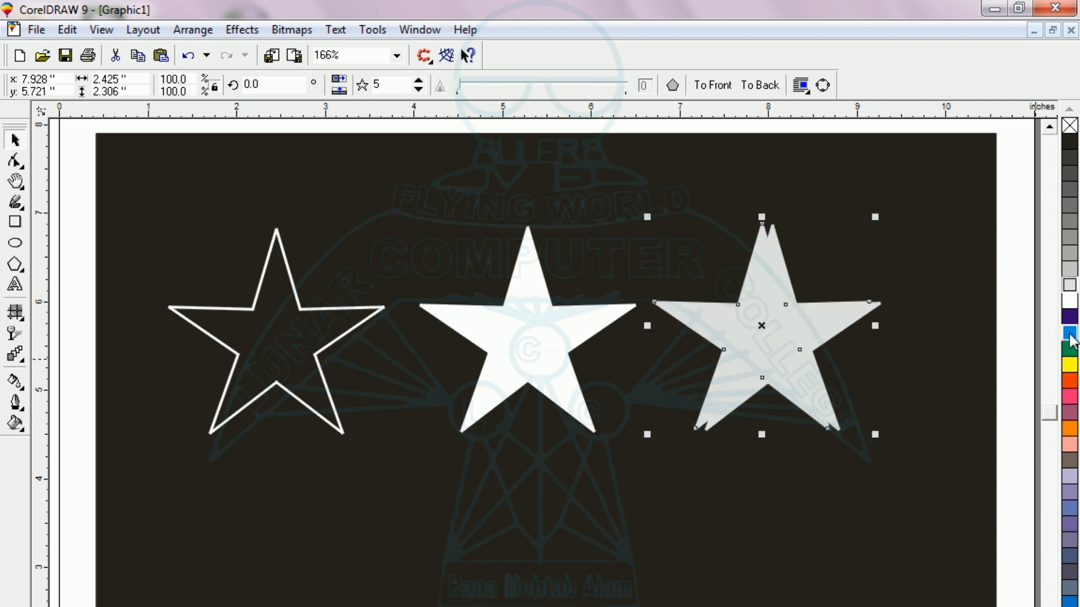
pyautogui.click(1069, 304)
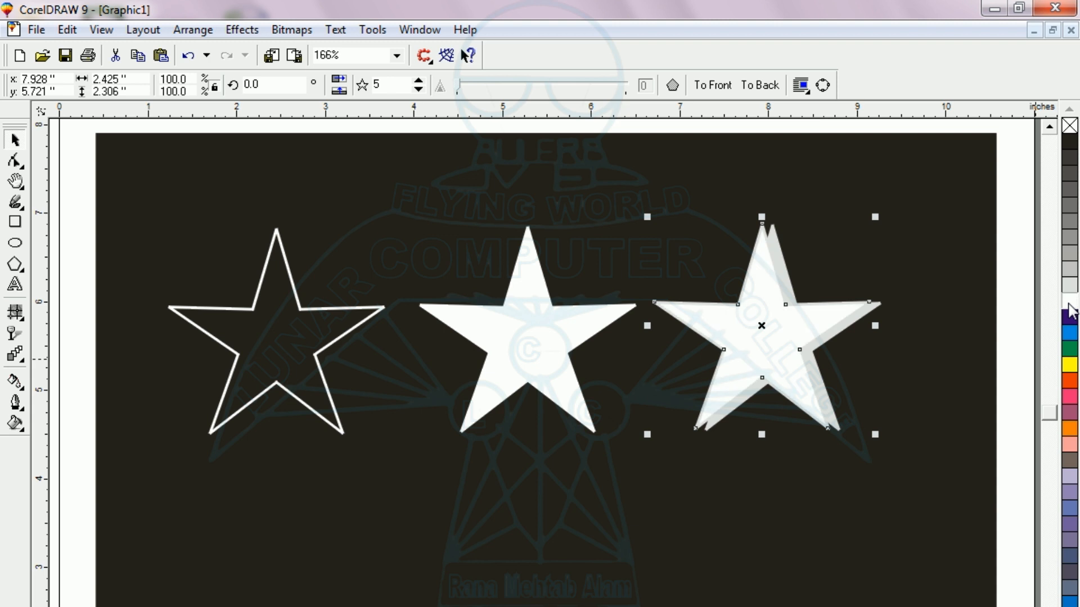
pyautogui.moveTo(762, 360); pyautogui.dragTo(753, 344)
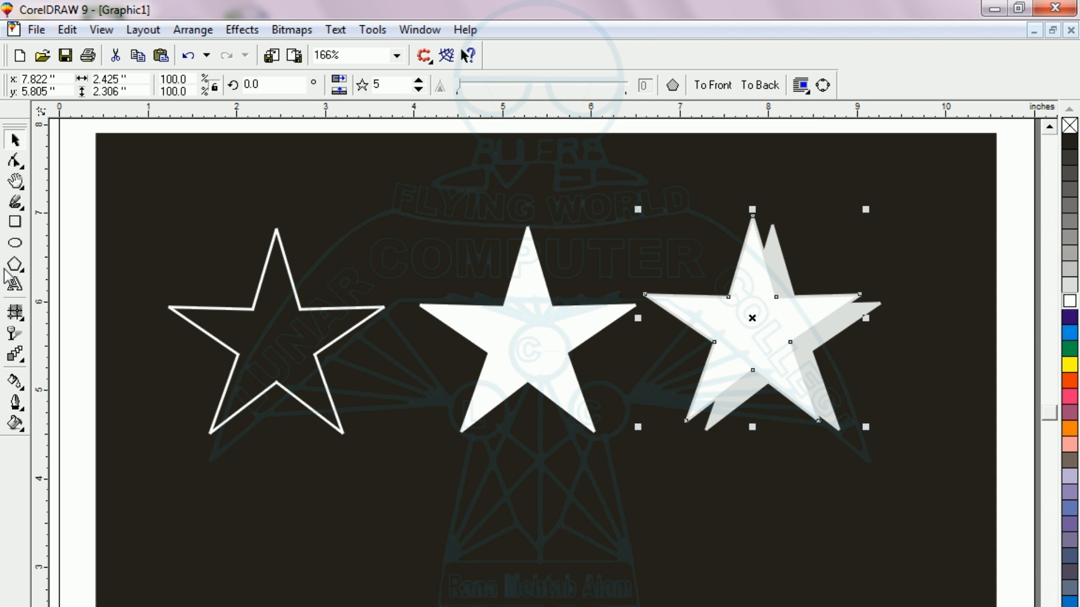
# Step: Blend the grey star into the overlapping white star with 20 steps
pyautogui.click(15, 358)
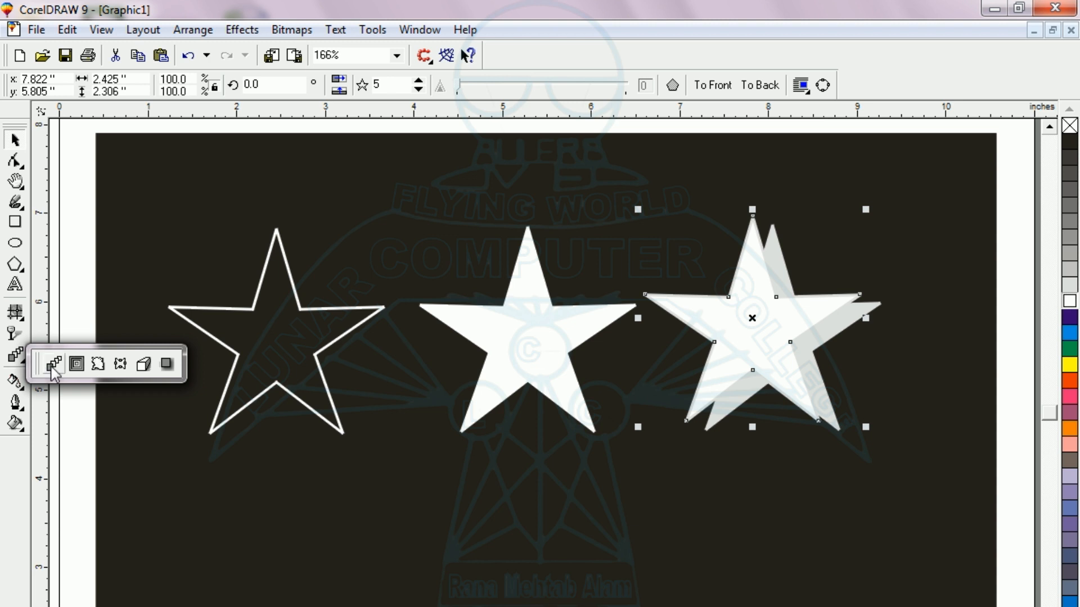
pyautogui.click(54, 365)
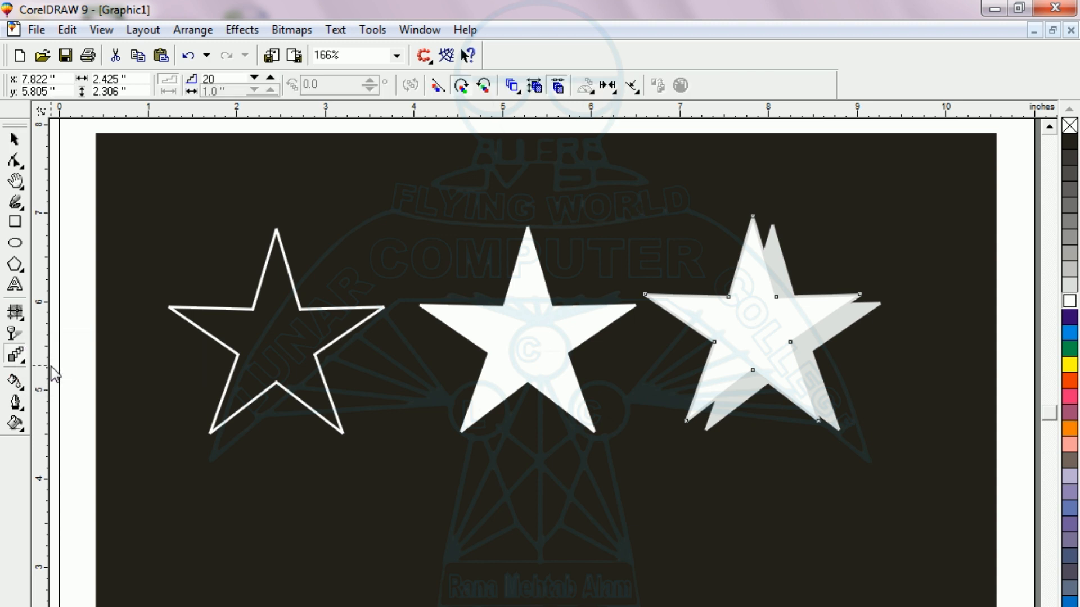
pyautogui.click(821, 399)
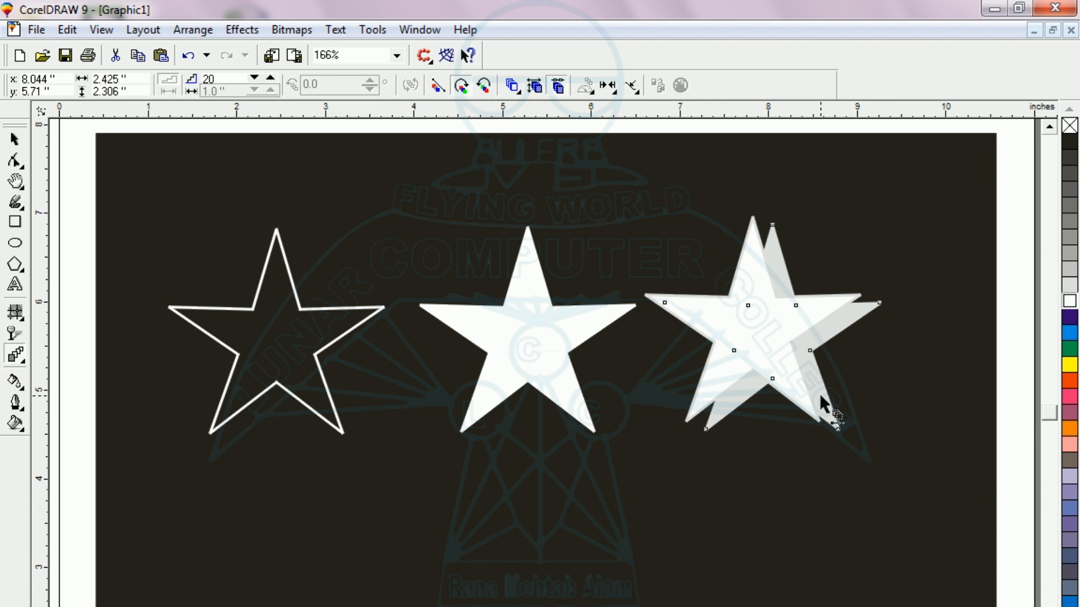
pyautogui.moveTo(820, 397); pyautogui.dragTo(804, 398)
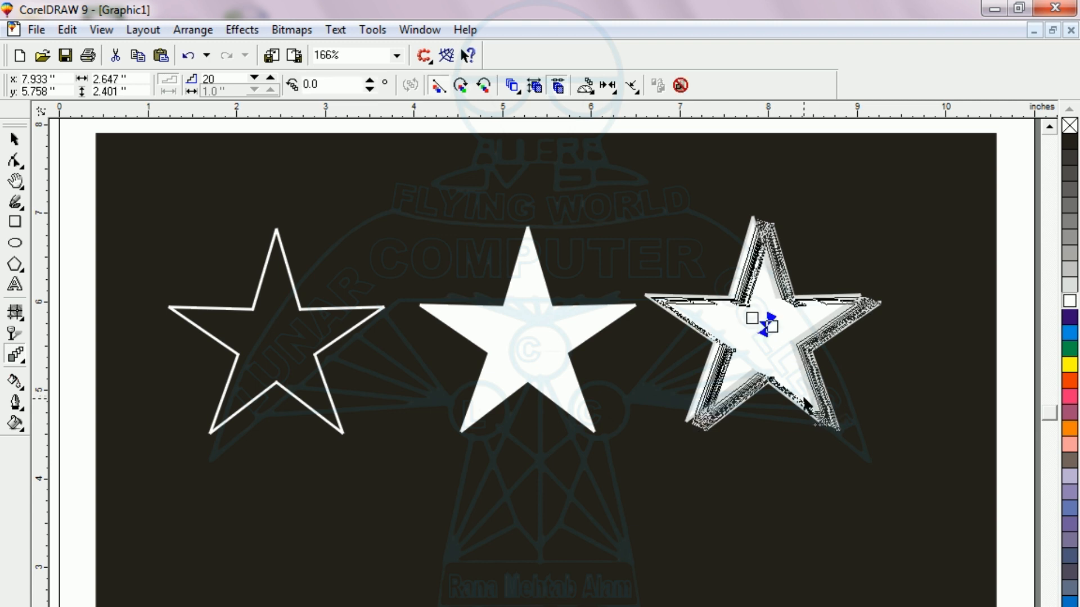
# Step: Move the front white star of the blend slightly farther up and left, to about x 7.76, y 5.9 inches
pyautogui.click(14, 139)
pyautogui.click(475, 400)
pyautogui.click(734, 315)
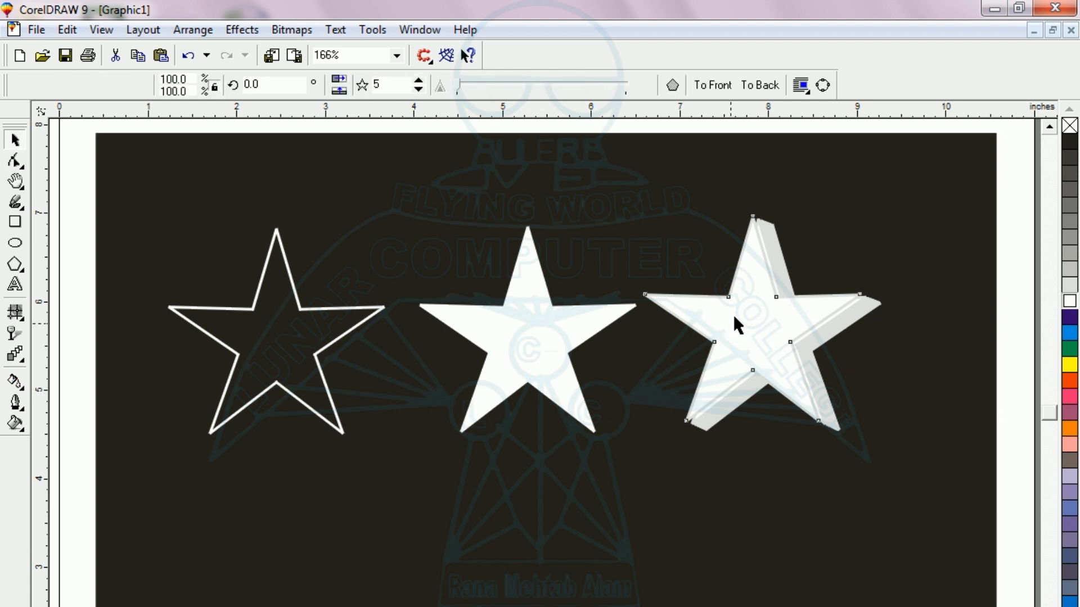
pyautogui.moveTo(743, 321)
pyautogui.mouseDown()
pyautogui.moveTo(737, 335)
pyautogui.moveTo(725, 316)
pyautogui.mouseUp()
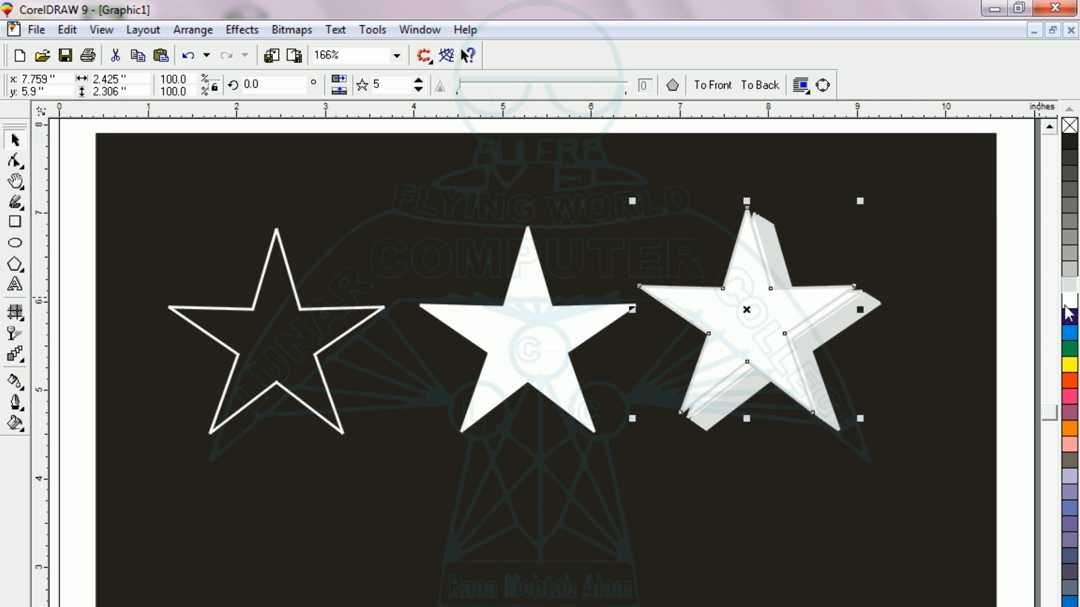
# Step: Try green and several greys on the front star's outline, finishing with the second-lightest grey
pyautogui.rightClick(1072, 353)
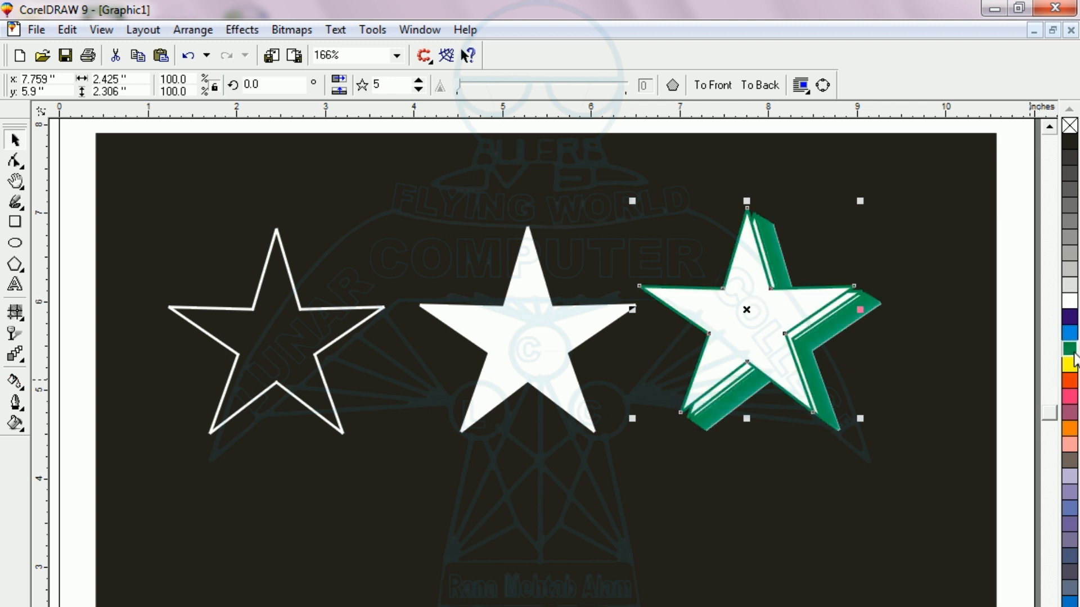
pyautogui.rightClick(1070, 293)
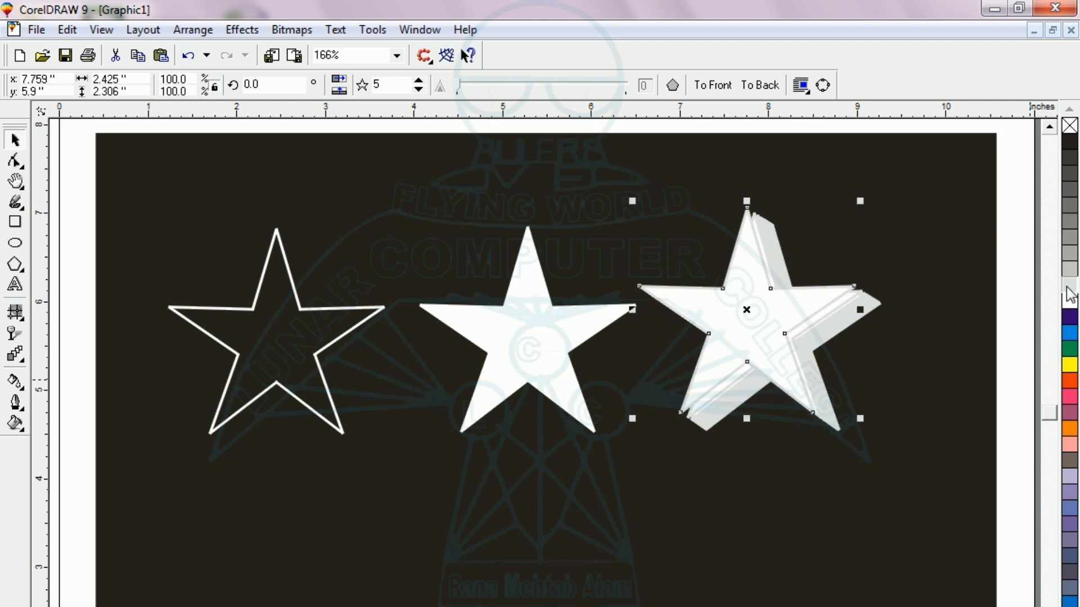
pyautogui.rightClick(1070, 259)
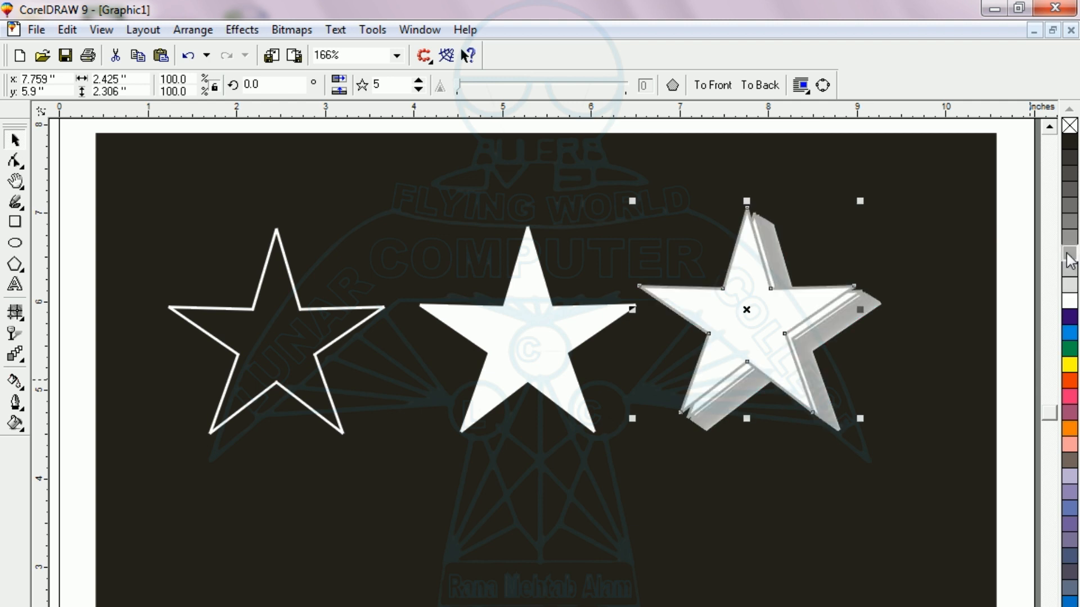
pyautogui.rightClick(1069, 272)
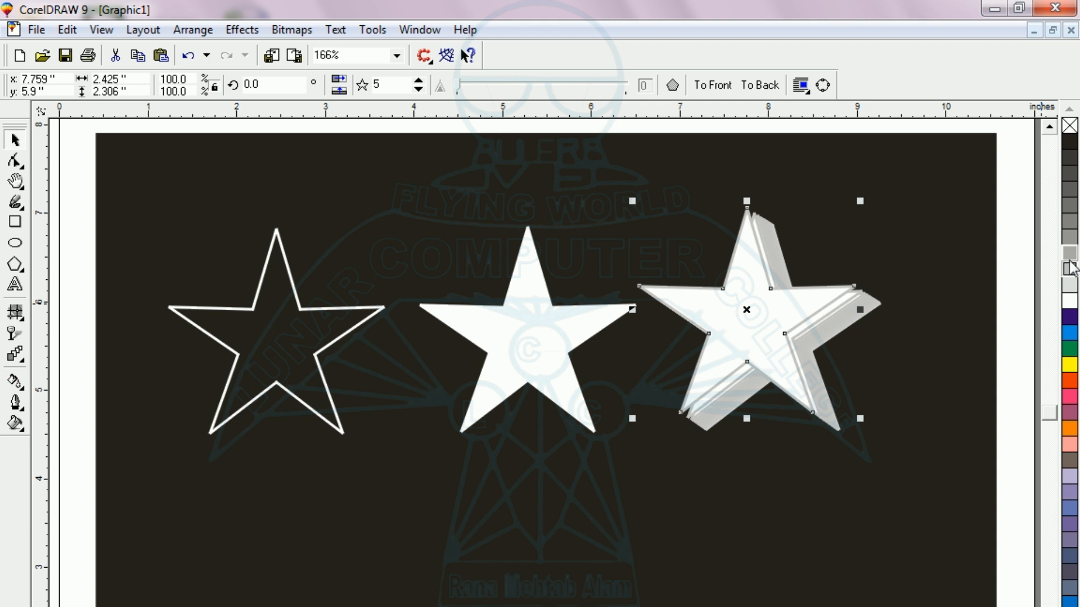
# Step: Set the front star's outline to a medium grey and reposition the star to about x 7.97, y 5.73 inches
pyautogui.rightClick(1070, 260)
pyautogui.moveTo(731, 332); pyautogui.dragTo(791, 352)
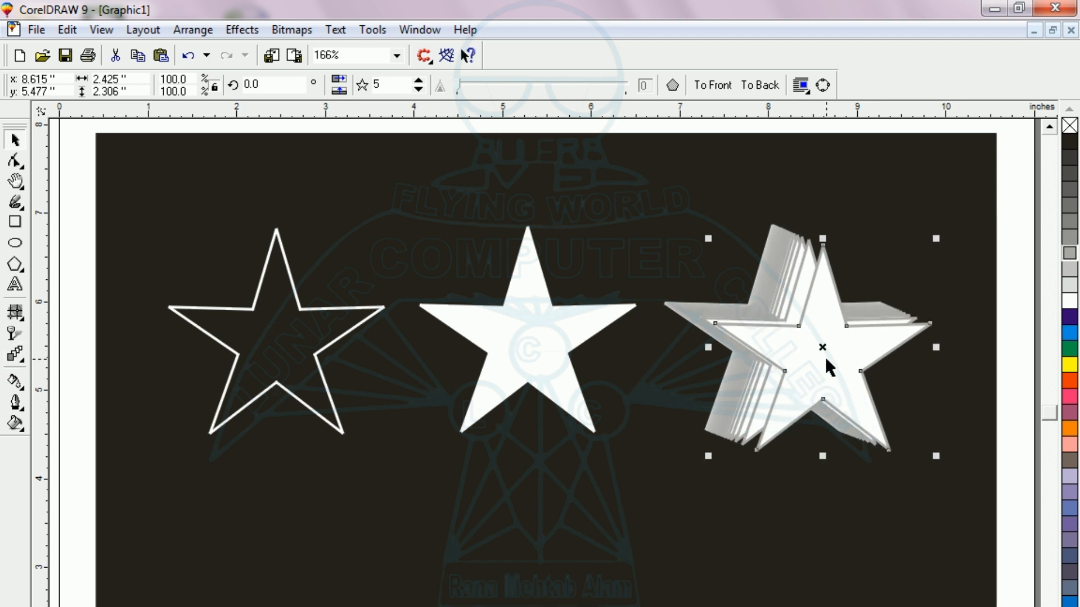
pyautogui.moveTo(829, 367); pyautogui.dragTo(767, 336)
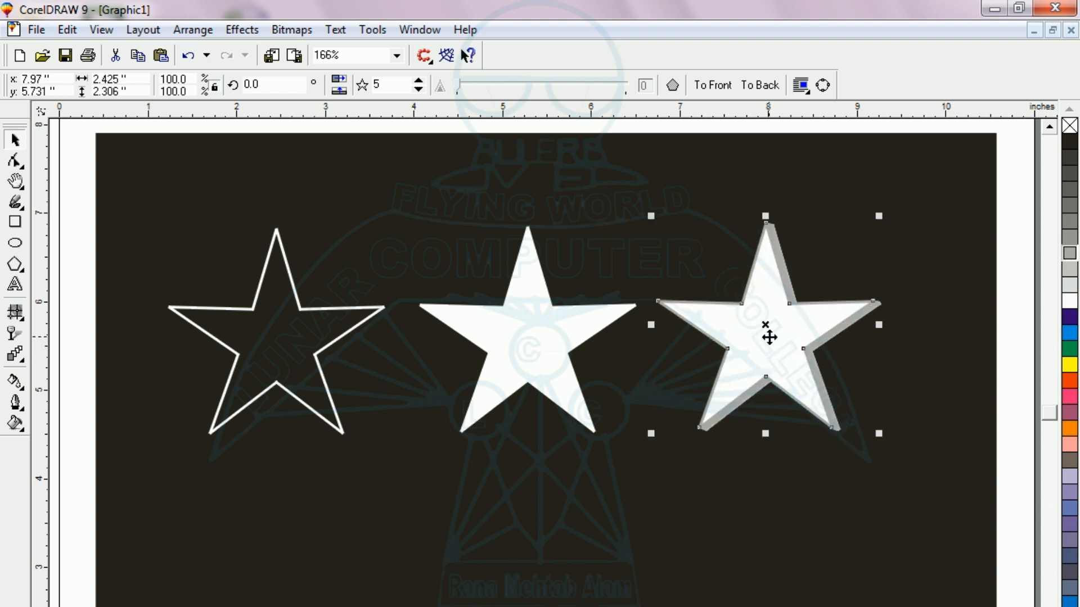
pyautogui.click(699, 479)
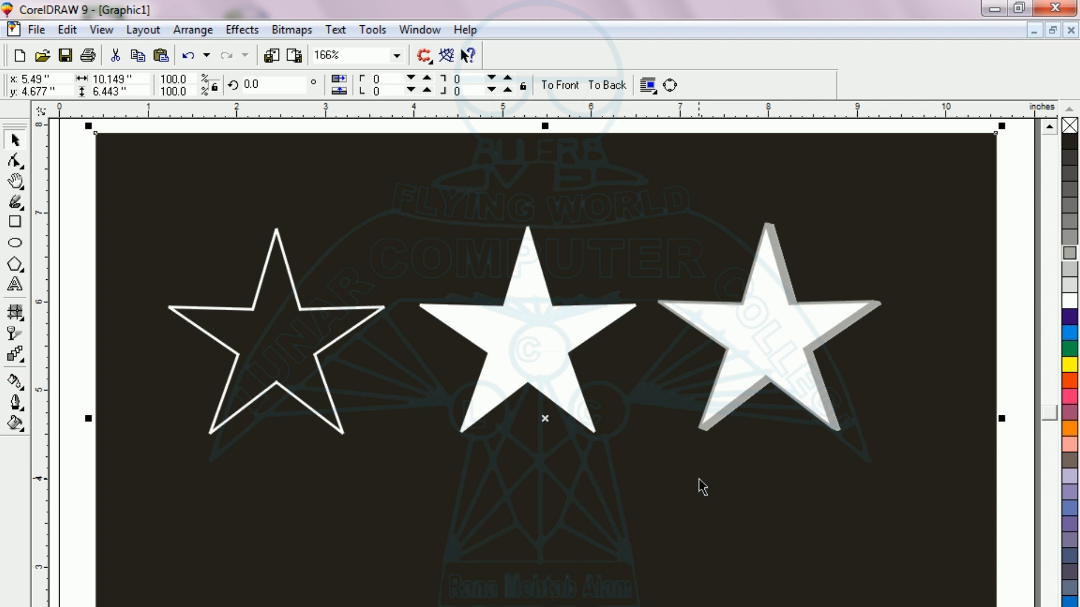
# Step: Duplicate the 3D-looking blended star and place the copy below the row of stars, at about x 3.84, y 3.33 inches
pyautogui.press('F3')
pyautogui.moveTo(755, 227); pyautogui.dragTo(591, 494)
pyautogui.moveTo(632, 415); pyautogui.dragTo(476, 484)
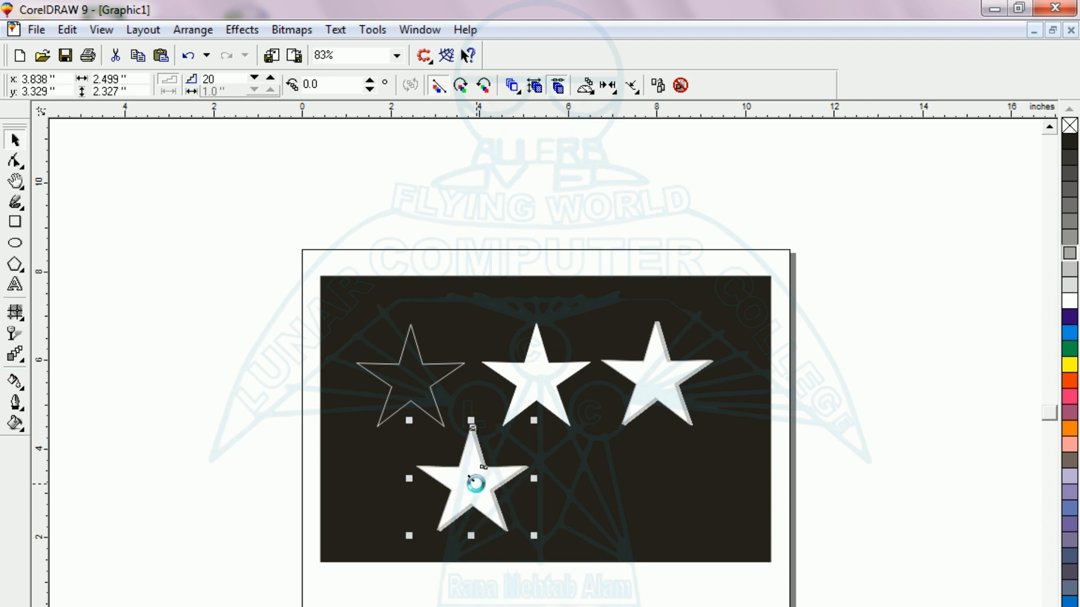
pyautogui.hotkey('shift', 'F2')
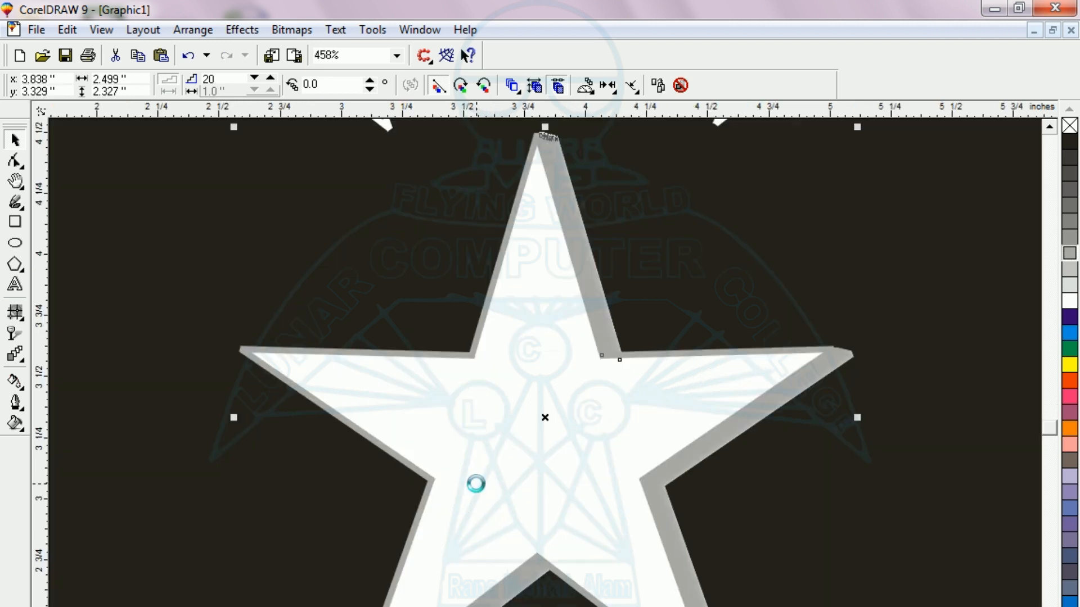
# Step: Rotate the front star of the copied blend clockwise in several turns, to an angle of about 277 degrees
pyautogui.click(535, 478)
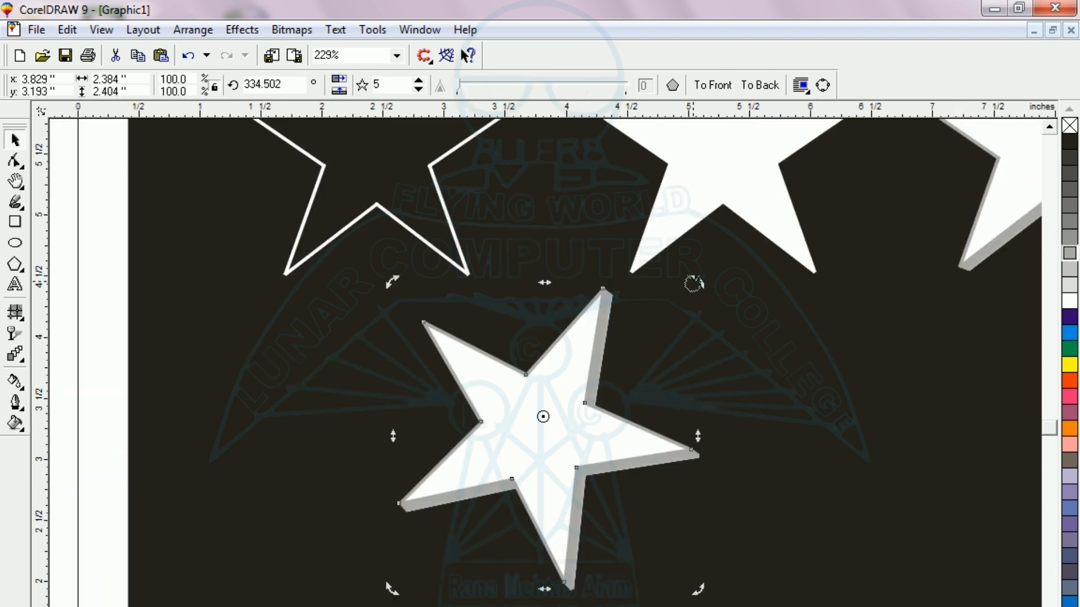
pyautogui.moveTo(694, 285); pyautogui.dragTo(721, 326)
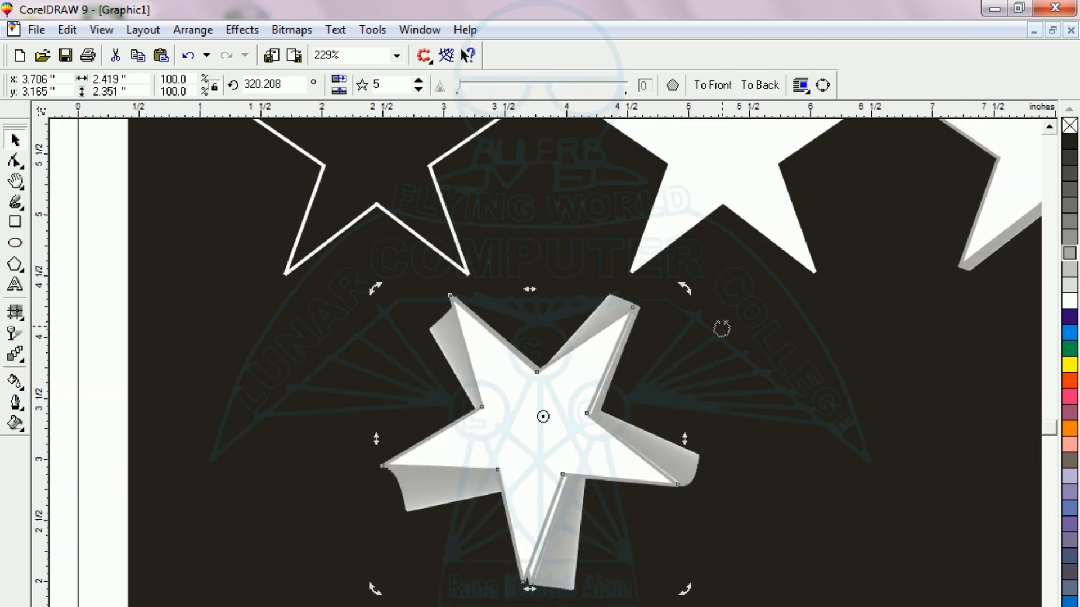
pyautogui.moveTo(687, 289); pyautogui.dragTo(719, 332)
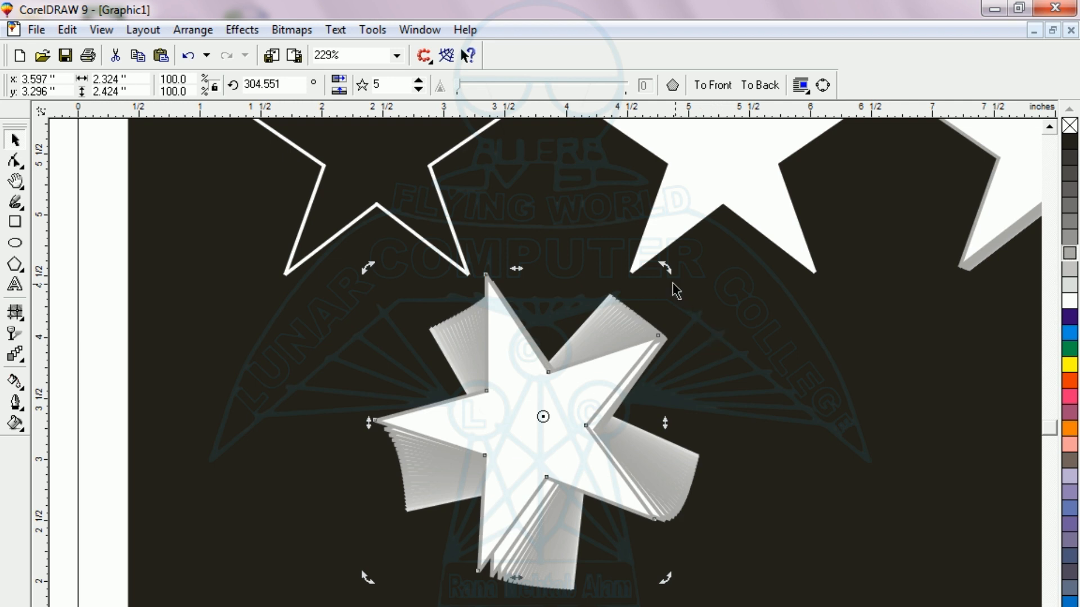
pyautogui.moveTo(667, 269); pyautogui.dragTo(707, 306)
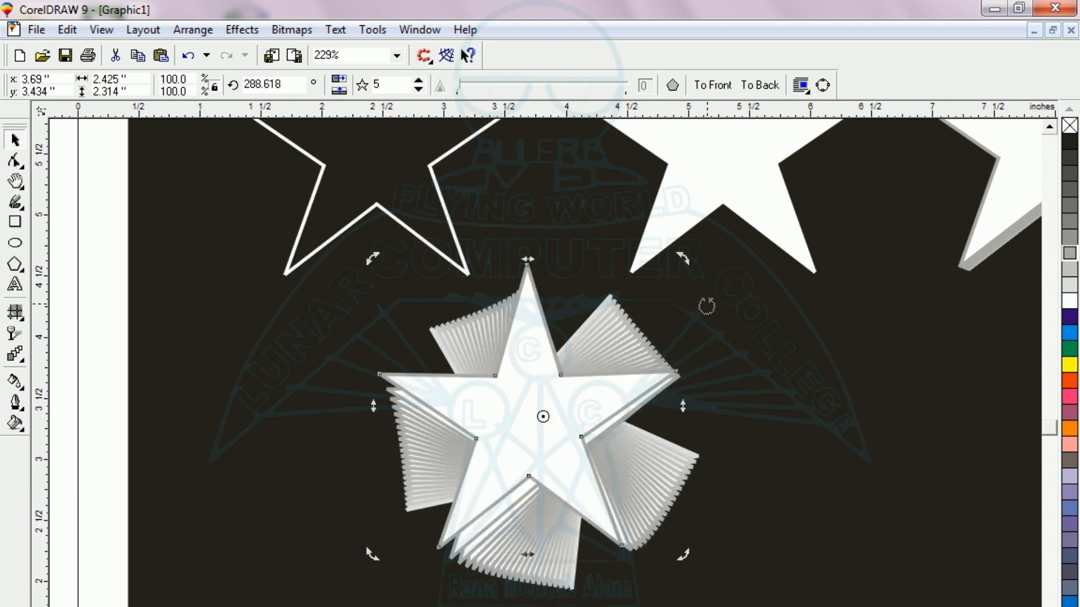
pyautogui.moveTo(685, 260); pyautogui.dragTo(716, 291)
pyautogui.click(225, 380)
# Step: Move the rotated front star of the copied blend to the right, to about x 5.99, y 3.24 inches
pyautogui.click(542, 437)
pyautogui.moveTo(542, 433); pyautogui.dragTo(827, 452)
pyautogui.click(251, 403)
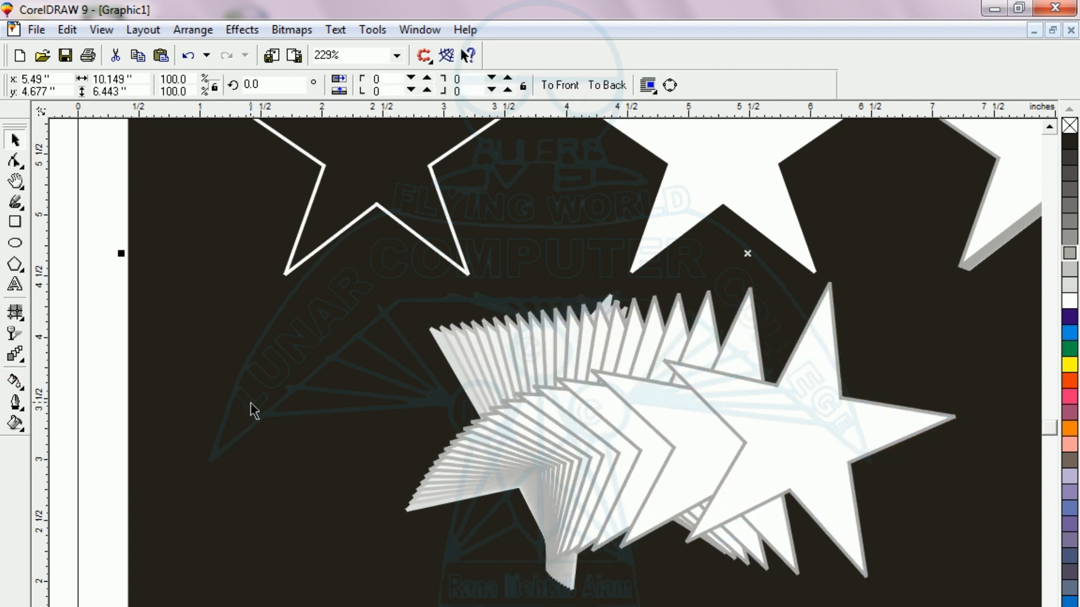
pyautogui.press('F3')
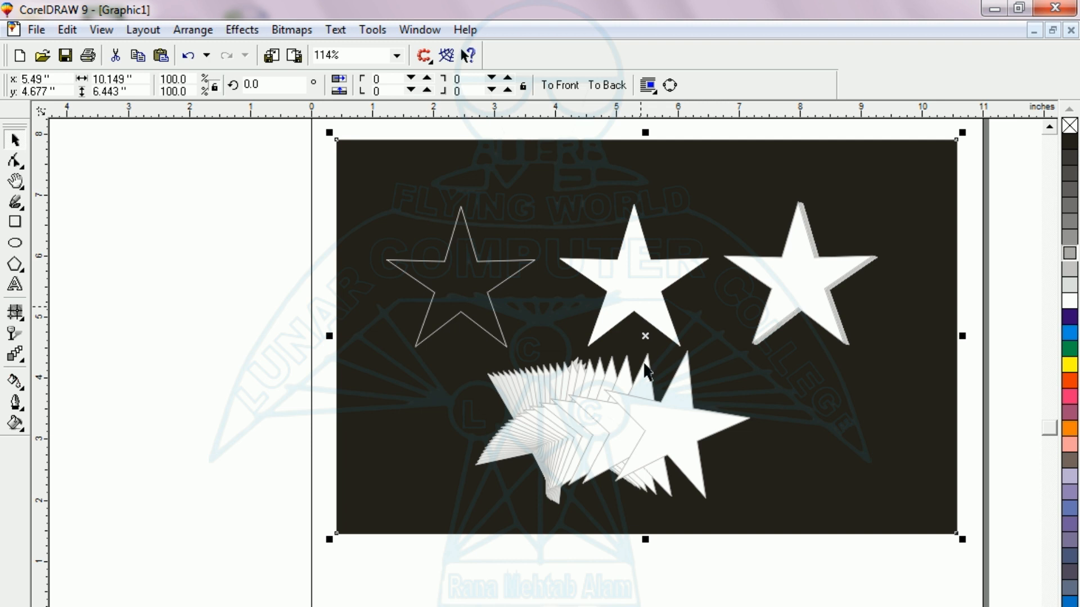
pyautogui.click(670, 428)
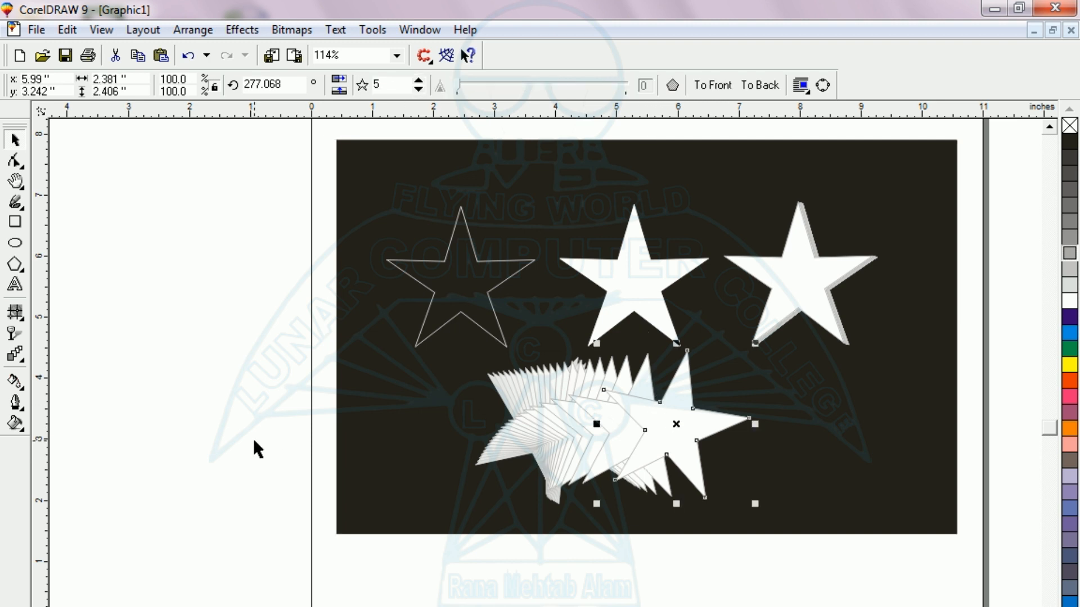